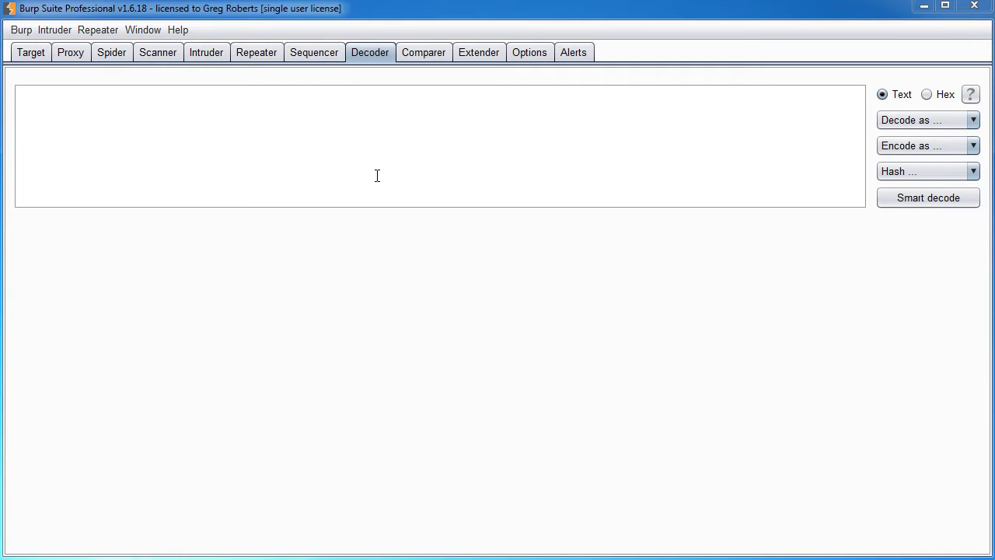
- Enter the text "bucky" in Decoder and encode it as Base64
left_click(377, 175)
type("bucky")
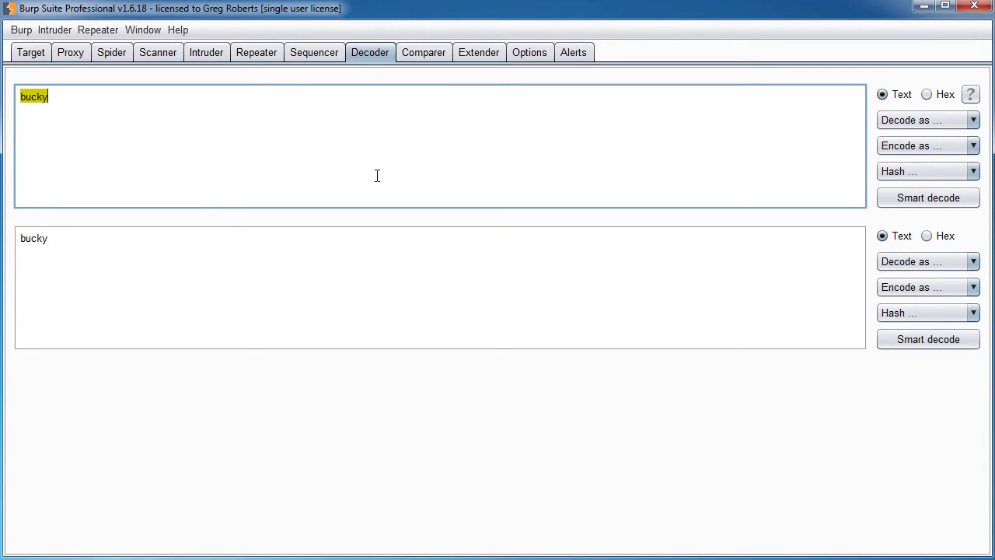
left_click(926, 146)
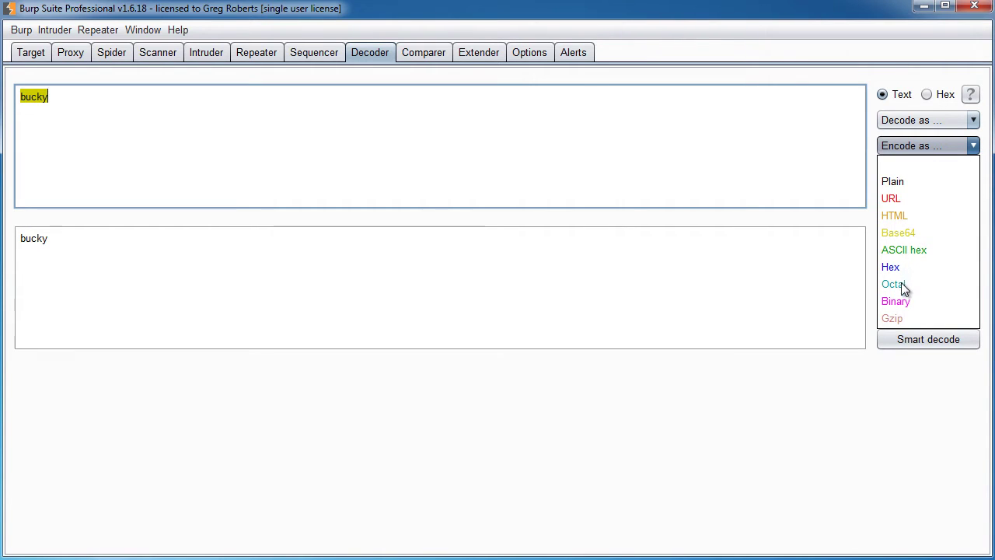
left_click(904, 233)
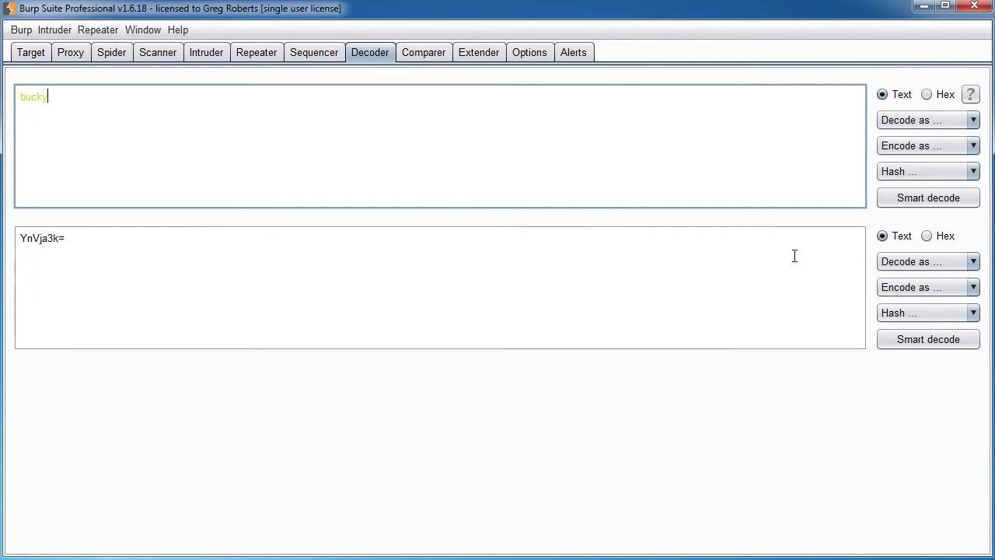
double_click(60, 98)
left_click_drag(102, 238, 20, 238)
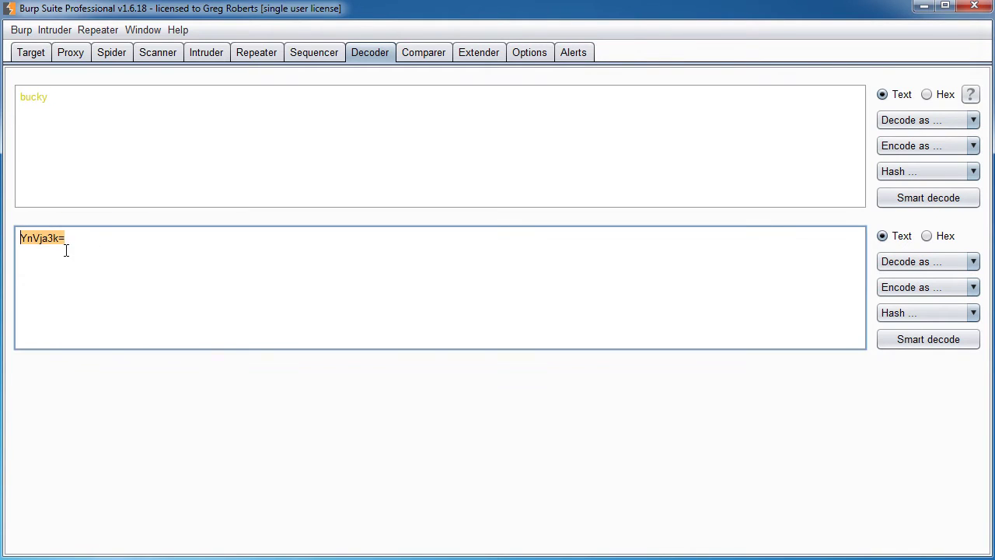
- Replace the original input with the encoded string YnVja3k=, clearing the output, and decode it as Base64
left_click(80, 239)
left_click_drag(106, 244, 20, 238)
key("ctrl+c")
key("BackSpace")
left_click_drag(109, 107, 20, 96)
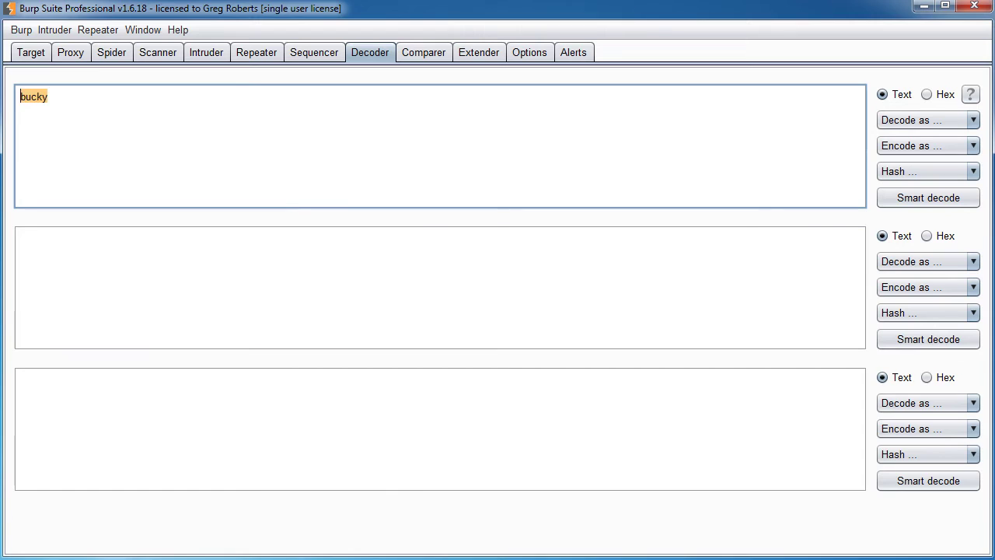
key("ctrl+v")
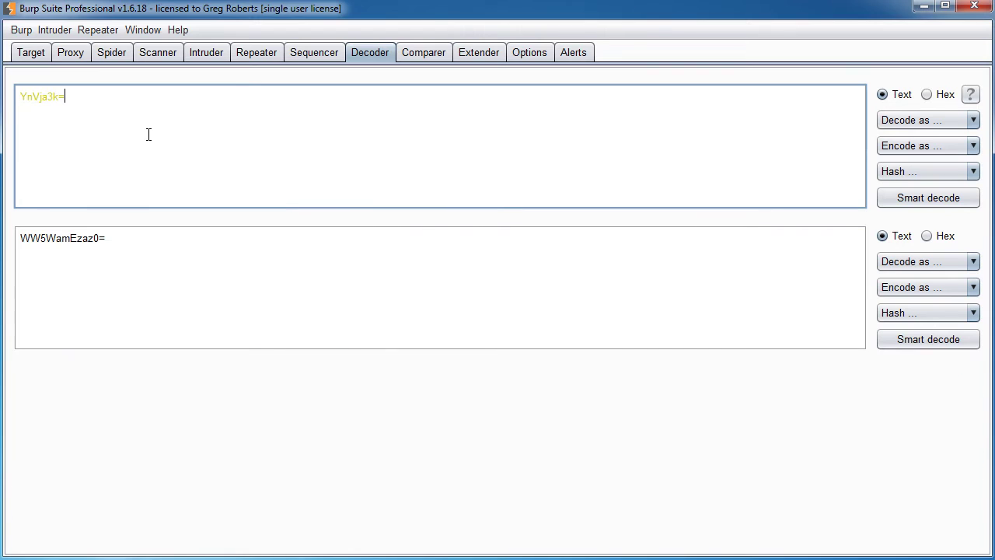
left_click(923, 123)
left_click(907, 206)
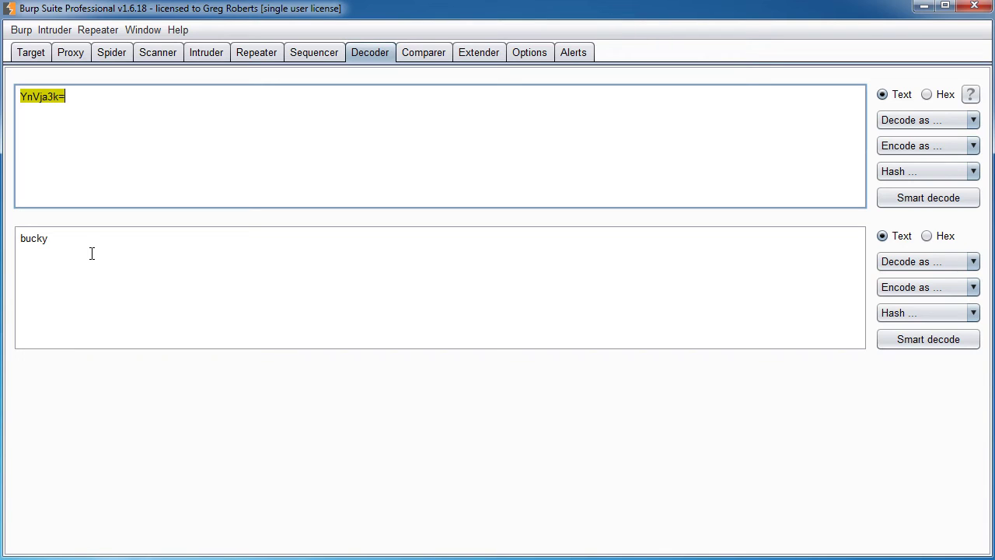
- Clear the decoded output and the encoded input, and run Smart decode on the empty input to reset the panes
left_click(133, 254)
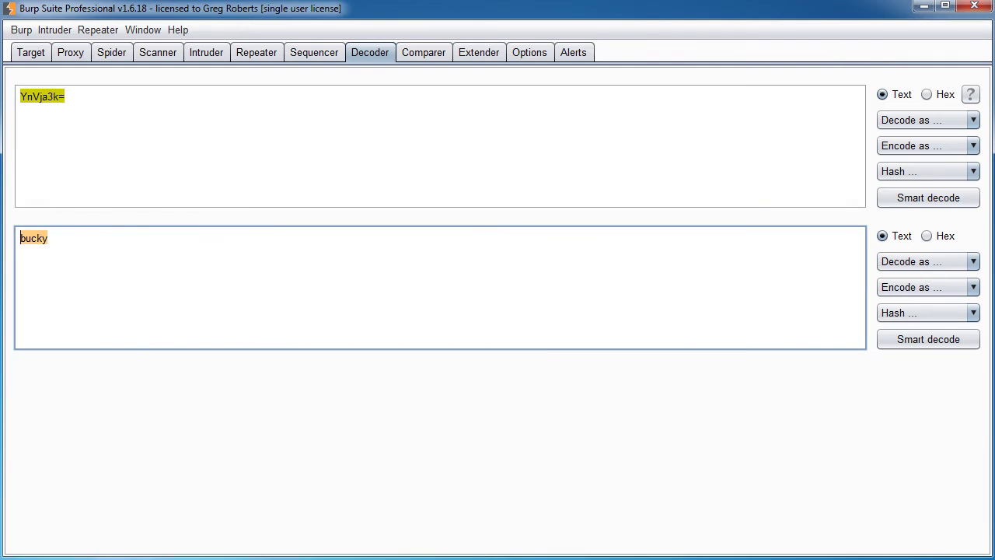
key("BackSpace")
left_click(130, 100)
key("ctrl+a")
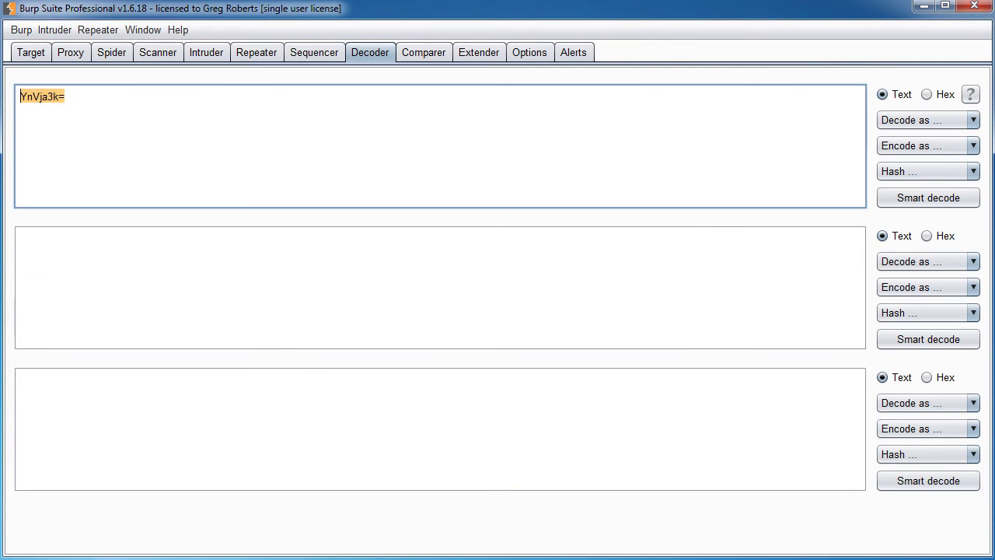
key("BackSpace")
left_click(900, 197)
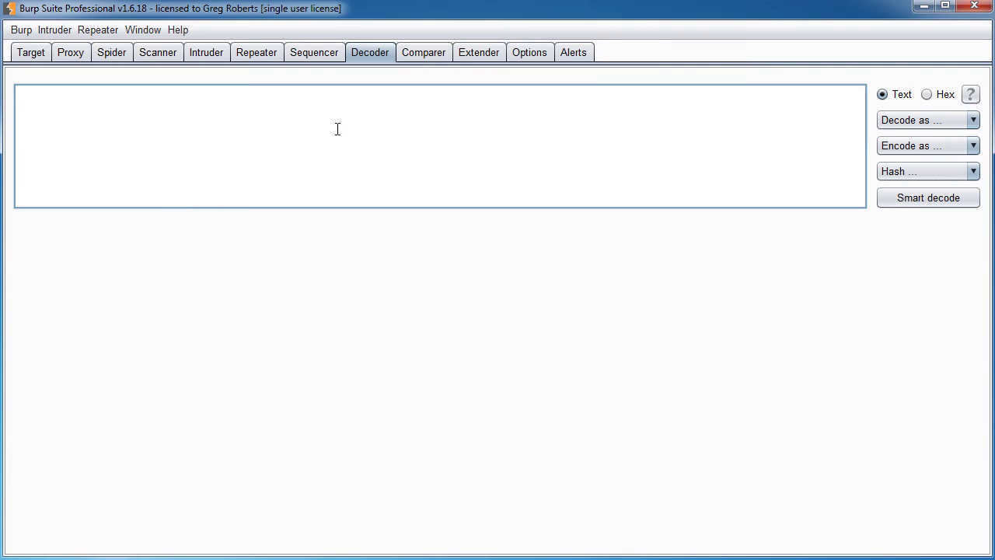
- Send the PHPSESSID cookie value from the /bWAPP/login.php response in the proxy history to Decoder, and clear it from the input after viewing
left_click(69, 53)
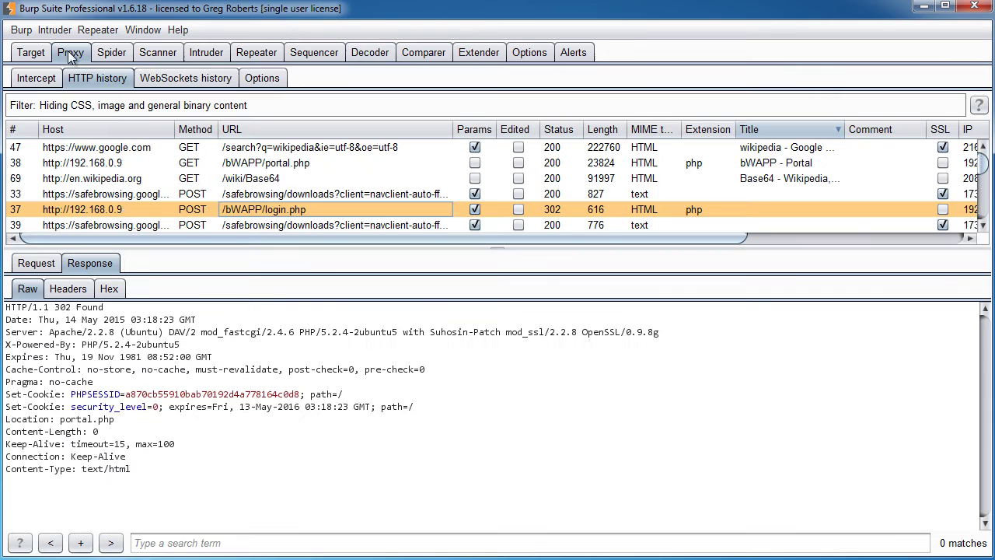
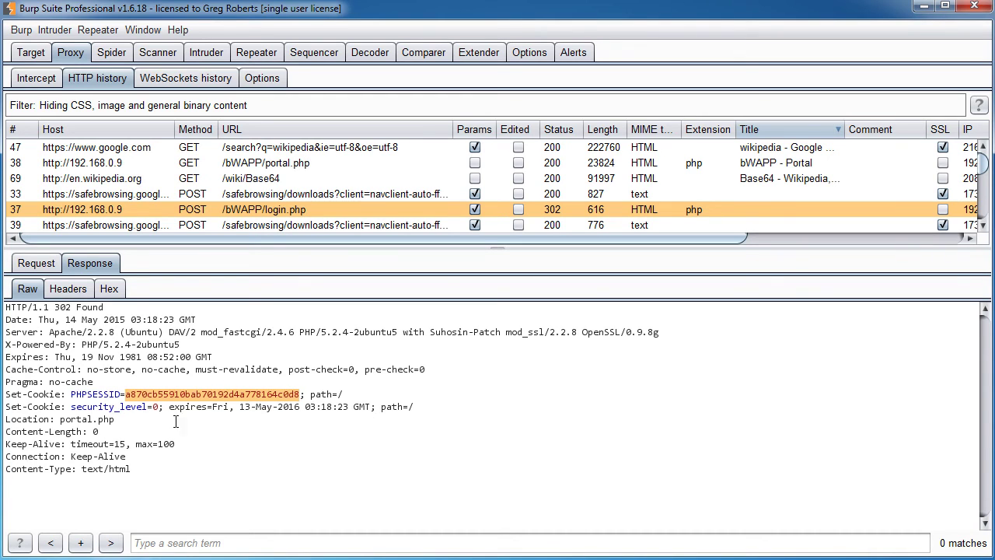
right_click(156, 395)
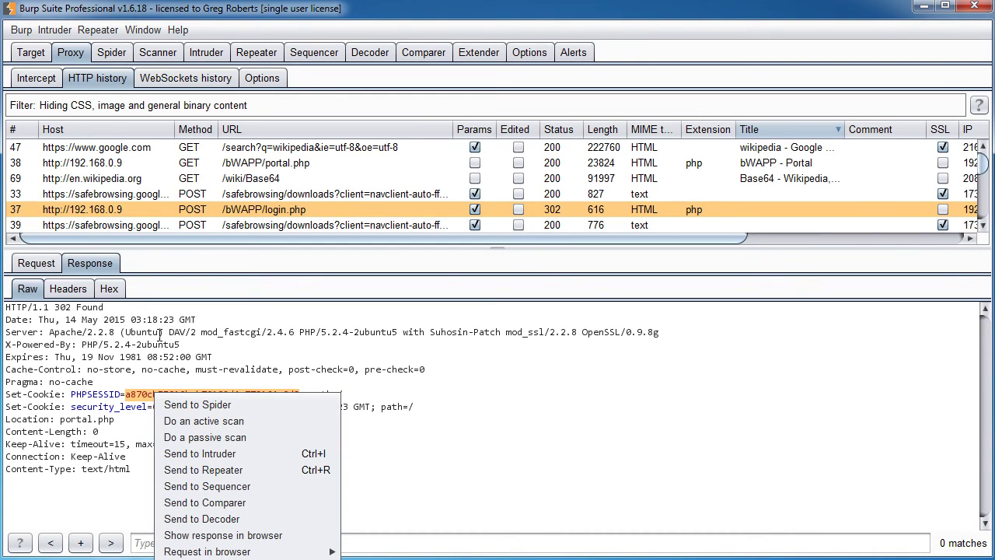
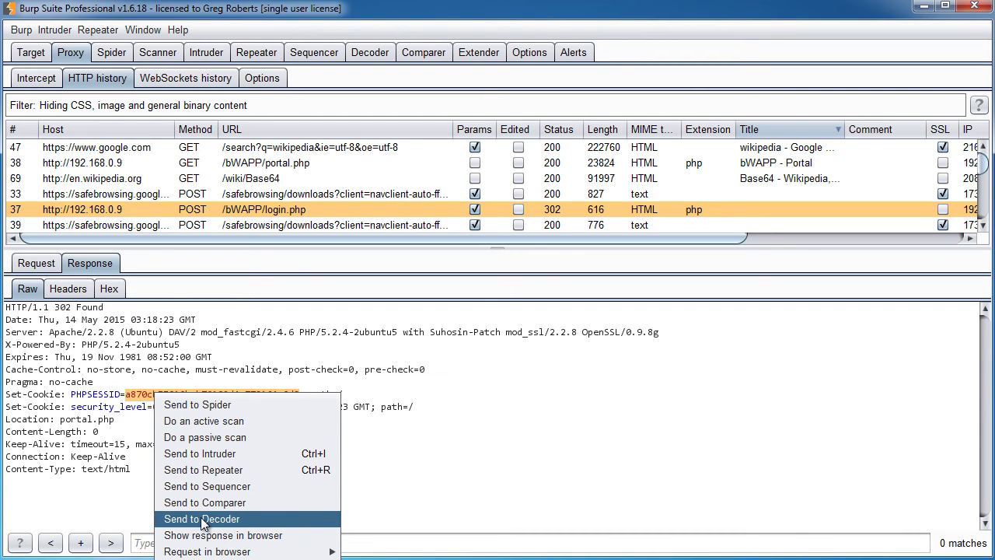
left_click(202, 519)
left_click(375, 53)
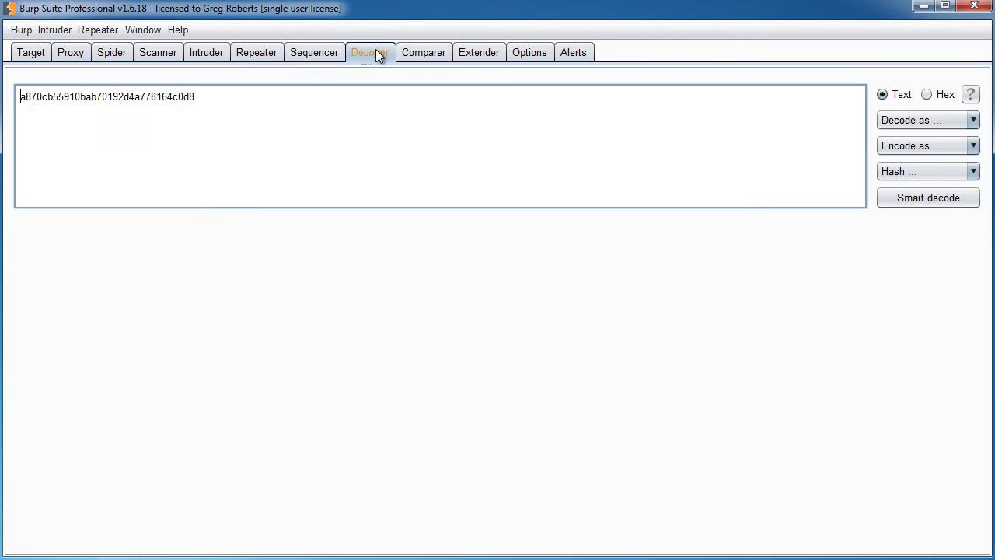
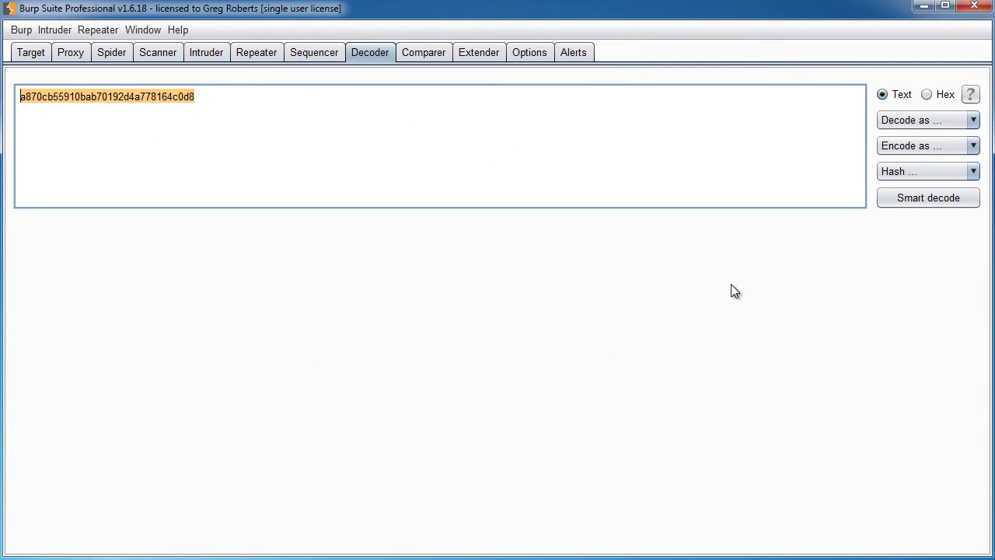
key("Delete")
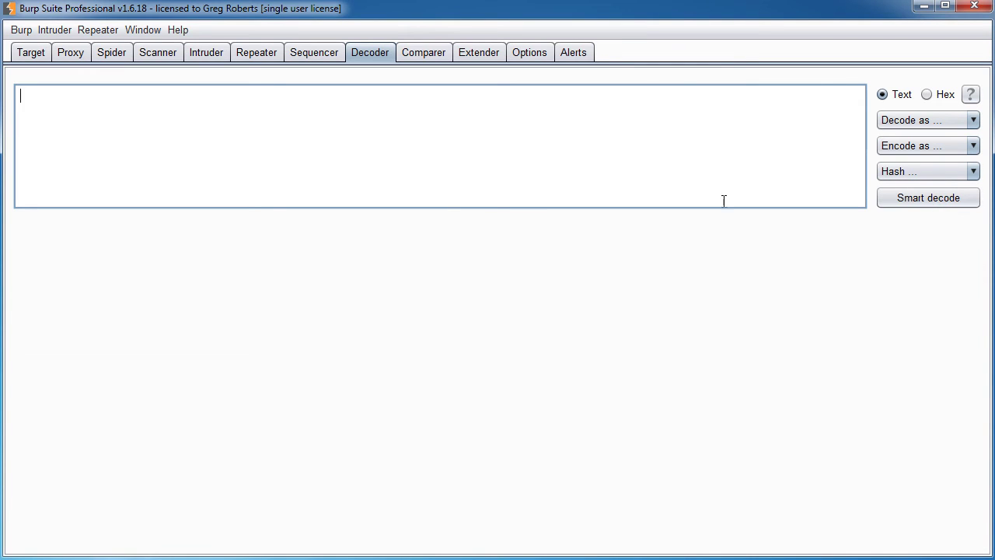
- Switch to the browser and examine the Wikipedia Base64 article's introduction and Examples section, comparing the Leviathan quote with its encoded block
key("alt+Tab")
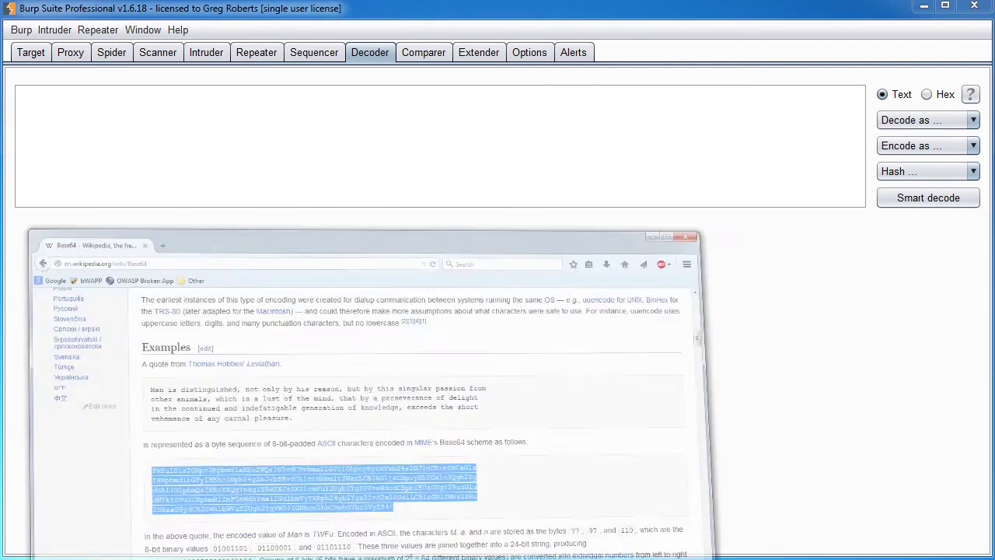
left_click(531, 410)
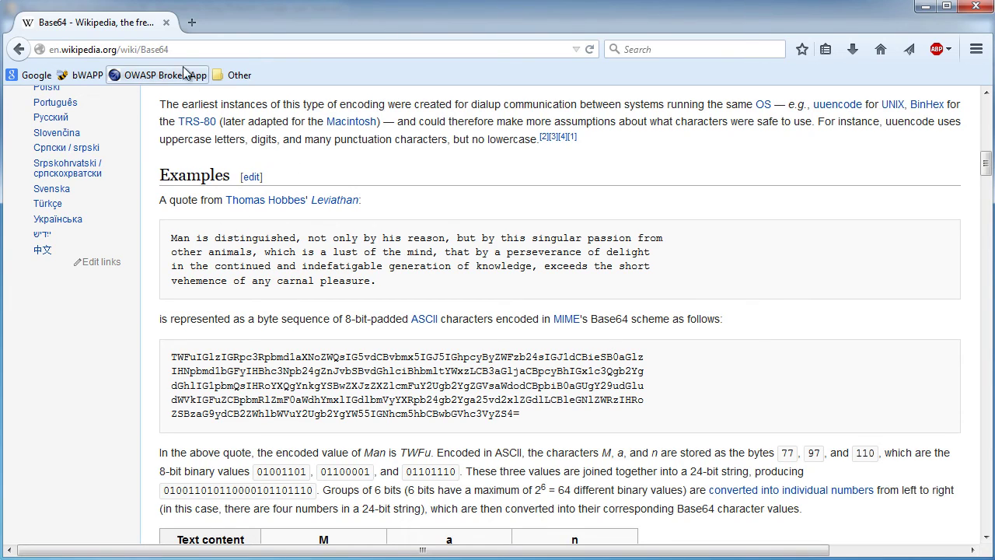
scroll(451, 378, "up", 15)
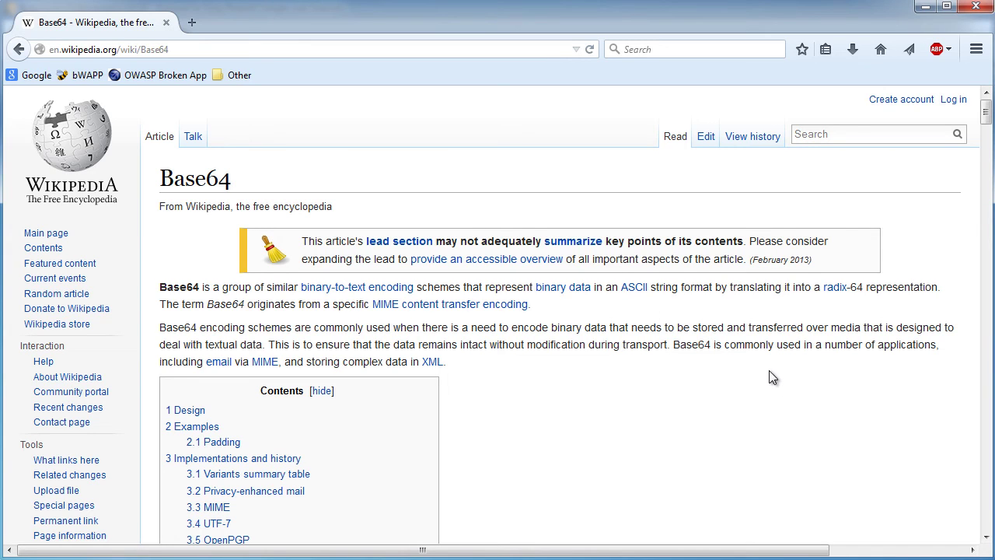
scroll(617, 365, "down", 10)
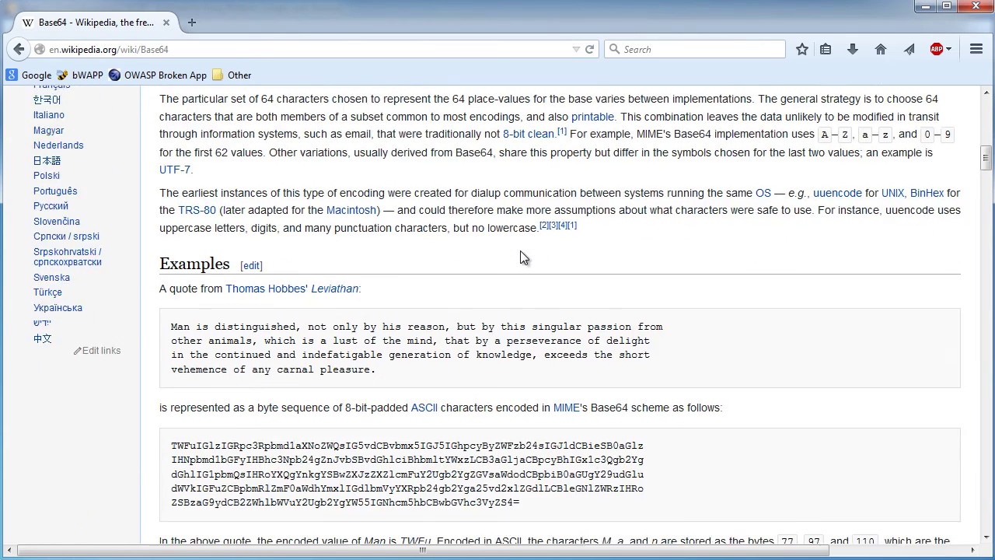
scroll(520, 251, "down", 3)
scroll(381, 268, "up", 2)
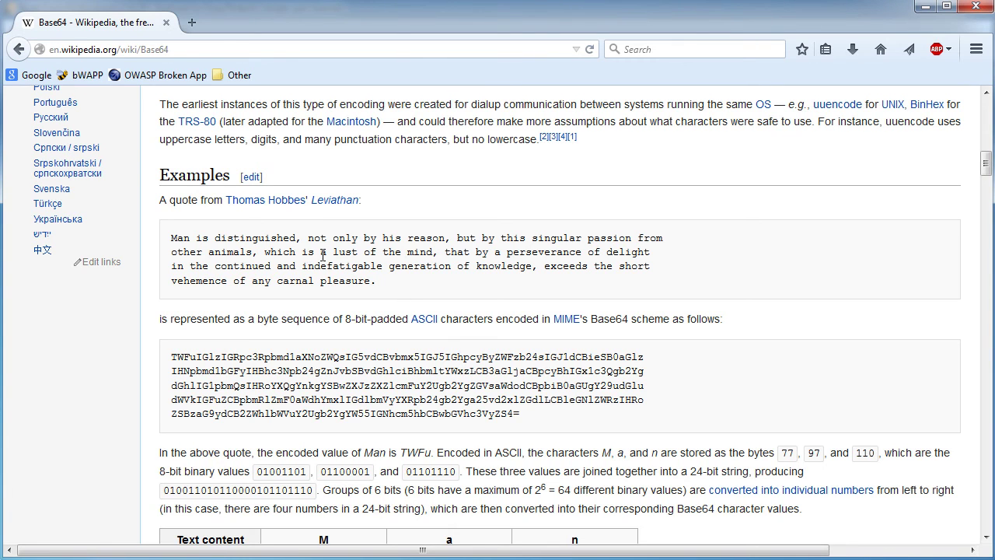
left_click_drag(380, 283, 177, 252)
left_click_drag(525, 414, 190, 357)
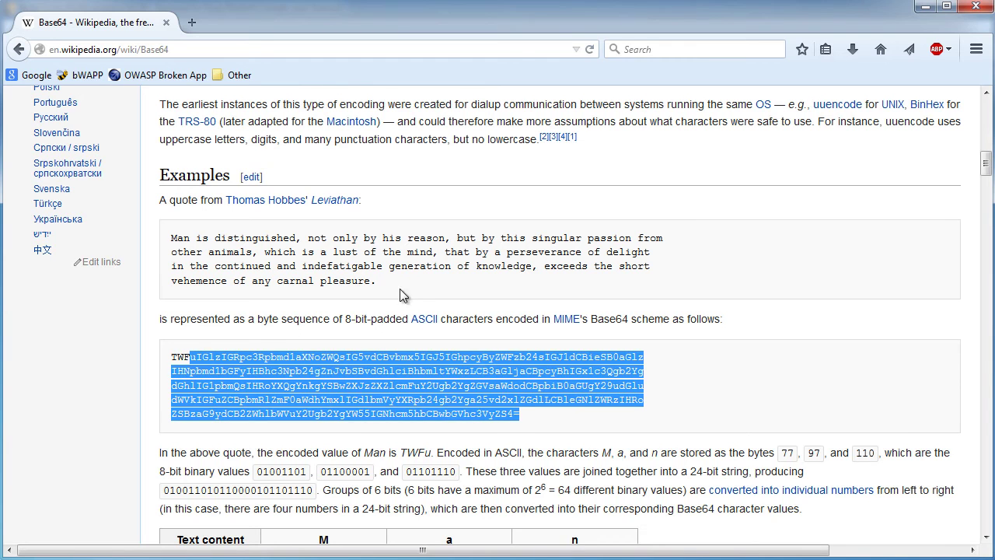
left_click_drag(399, 293, 171, 237)
- Copy the entire Base64-encoded Leviathan block from the article and paste it into the Burp Suite Decoder input
left_click_drag(525, 418, 166, 355)
right_click(288, 371)
left_click(319, 381)
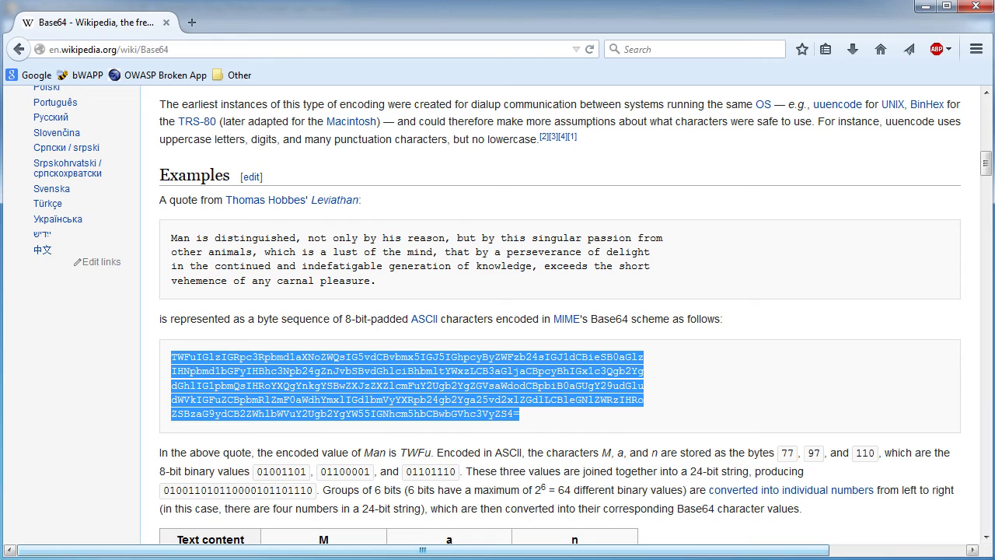
key("alt+Tab")
key("ctrl+v")
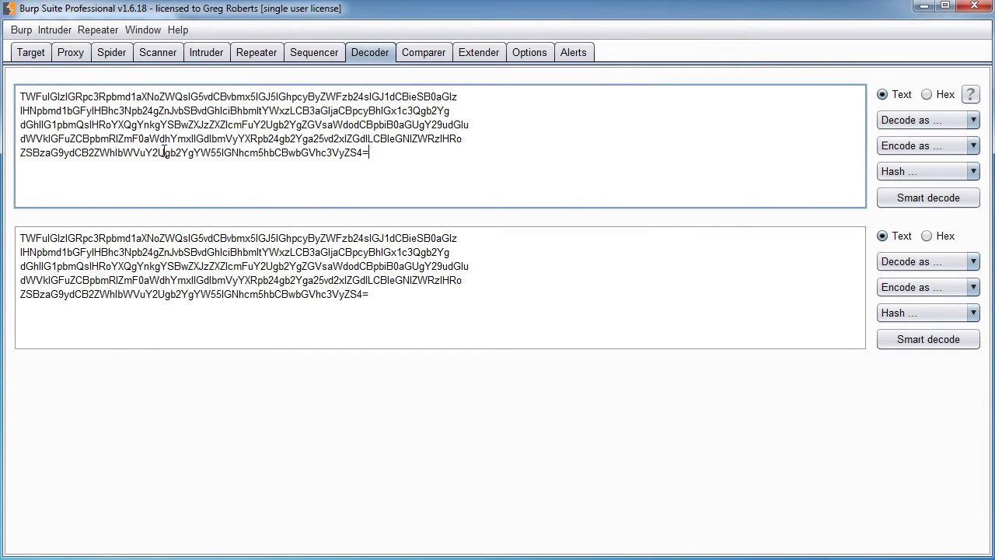
- Decode the pasted block as Base64 and review the whole decoded quote
left_click(905, 122)
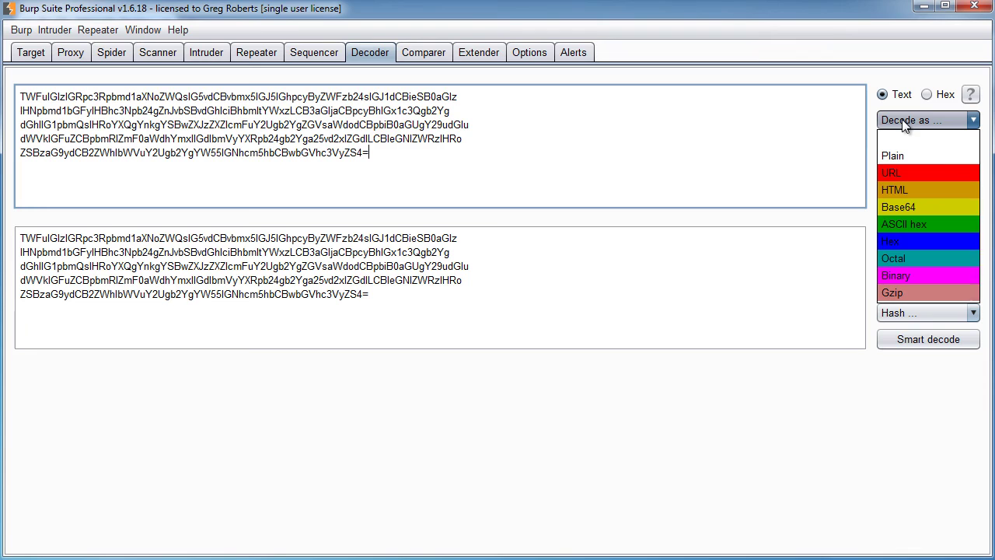
left_click(907, 204)
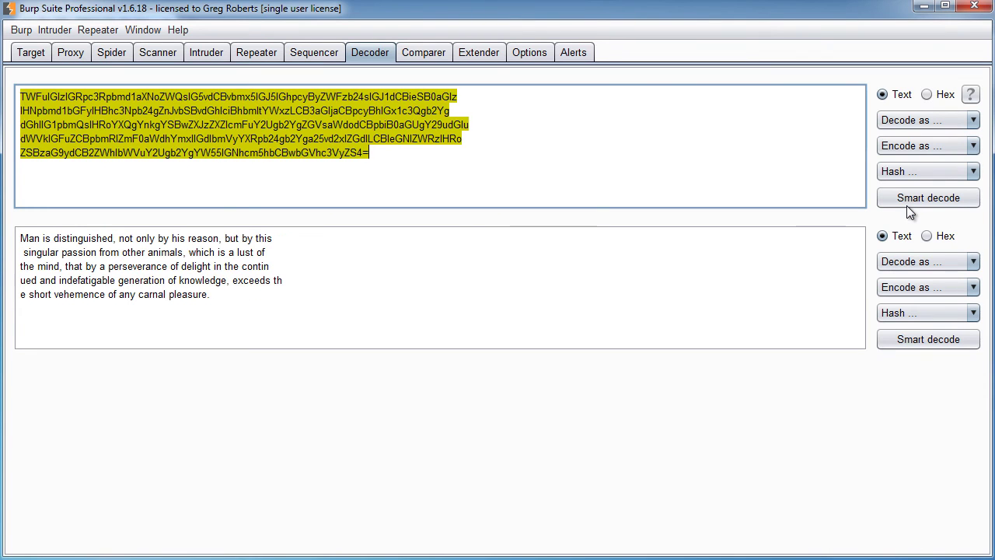
left_click(221, 298)
left_click(20, 238, "shift")
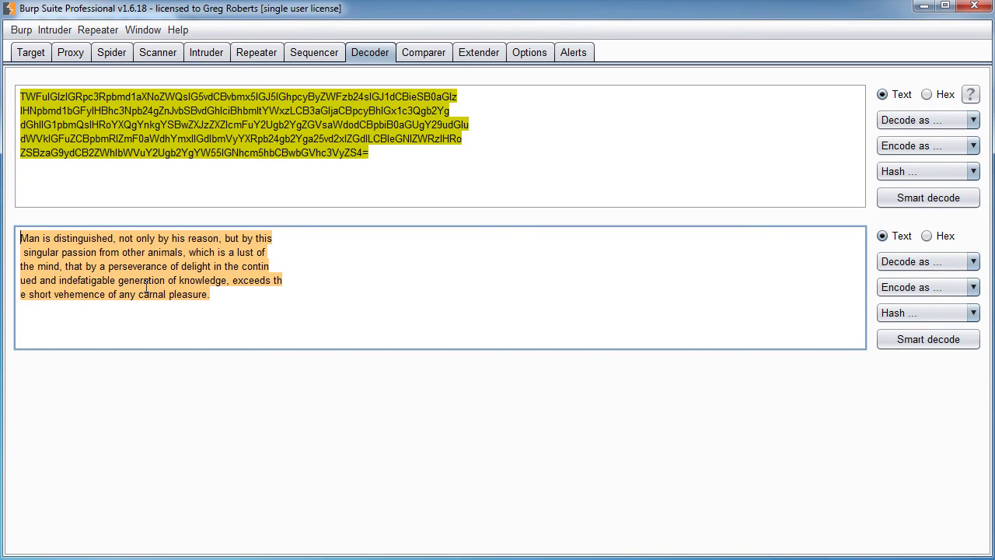
left_click(233, 301)
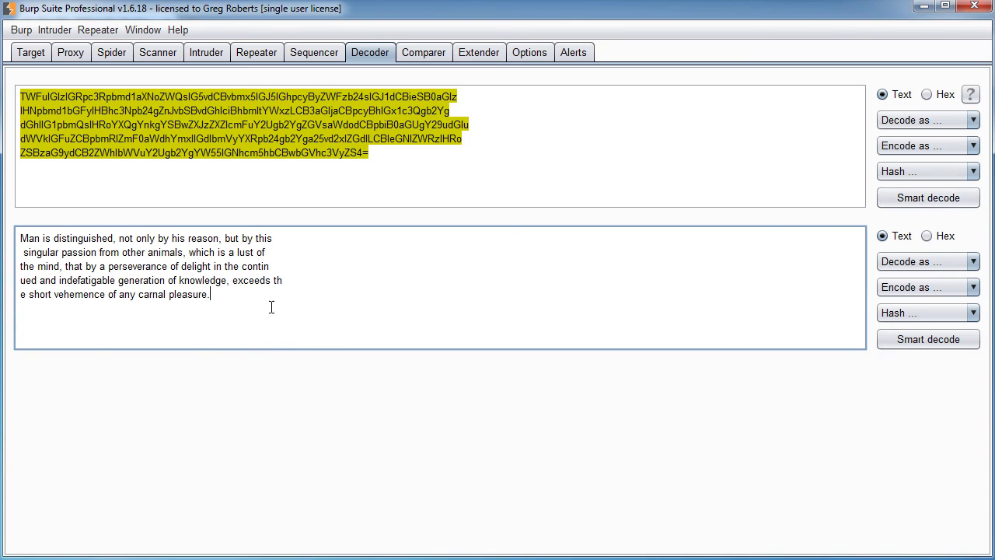
- Delete the decoded quote and its encoded input, and run Smart decode on the empty input to remove the extra panes
left_click_drag(271, 306, 20, 238)
key("Delete")
left_click(423, 155)
key("ctrl+a")
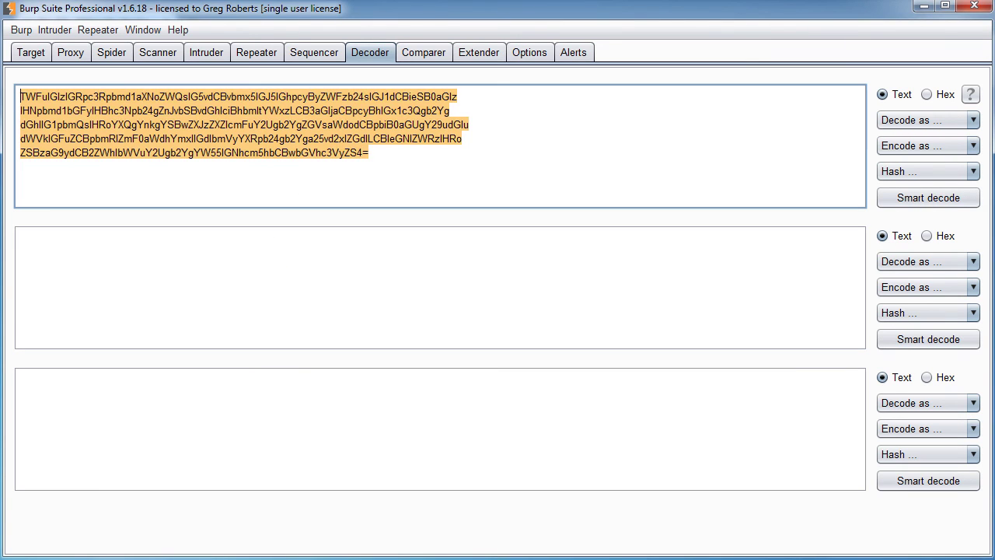
left_click(919, 124)
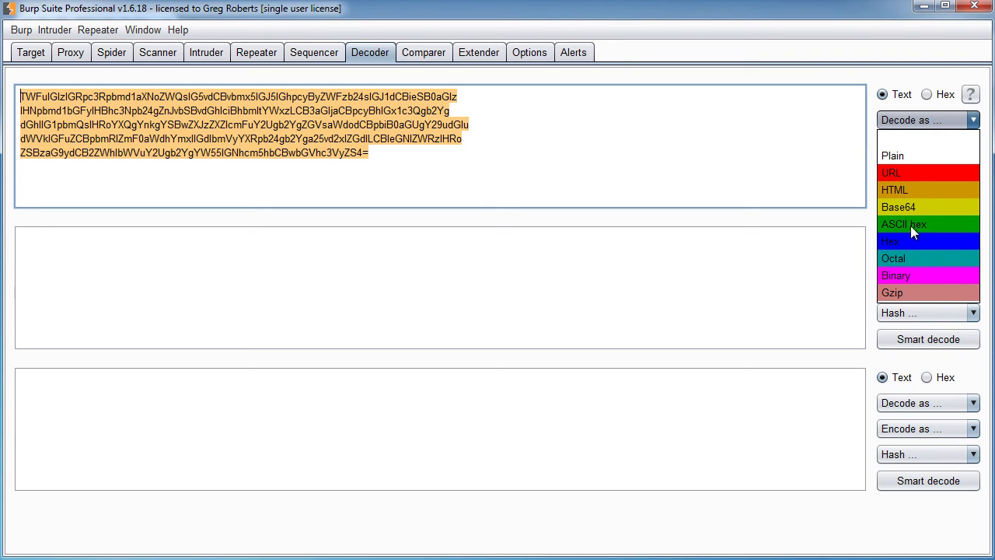
key("b")
key("ctrl+a")
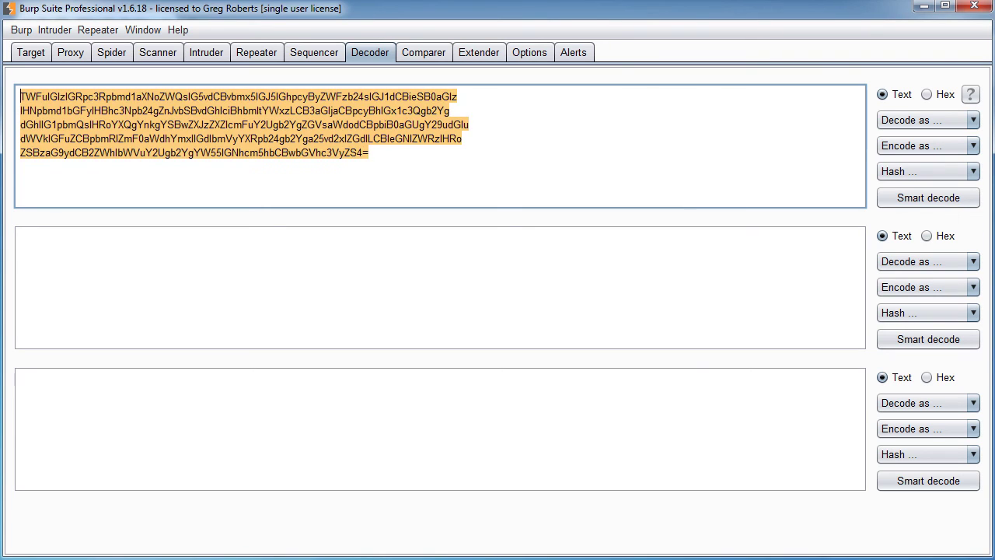
key("Delete")
left_click(902, 204)
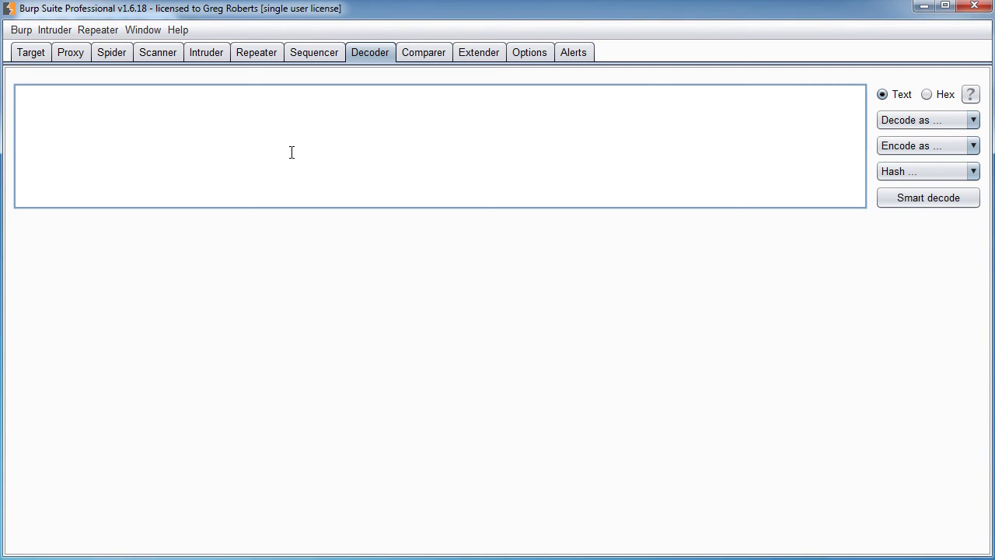
- Enter the string "aGFt" as the Decoder input and run Smart decode on it
type("a")
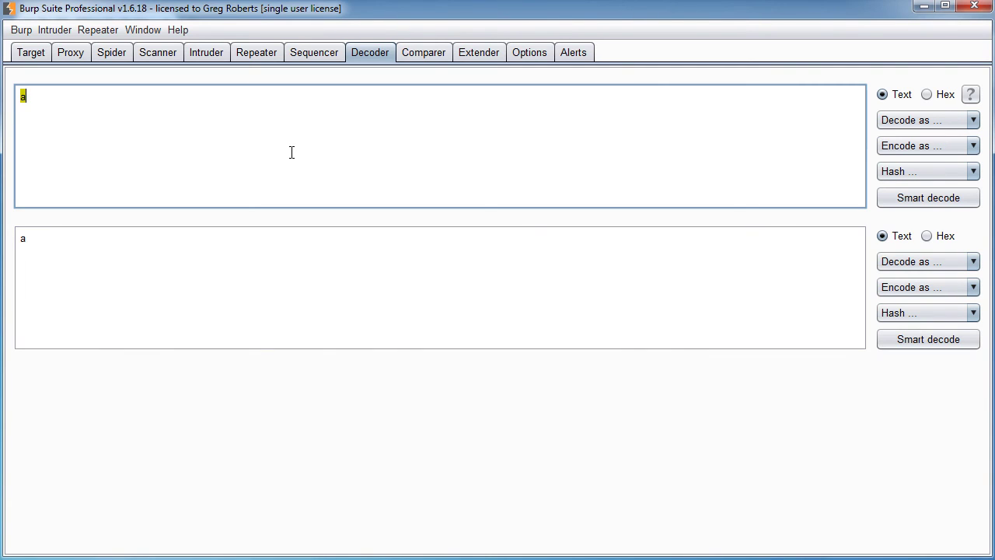
type("GFt")
left_click(890, 198)
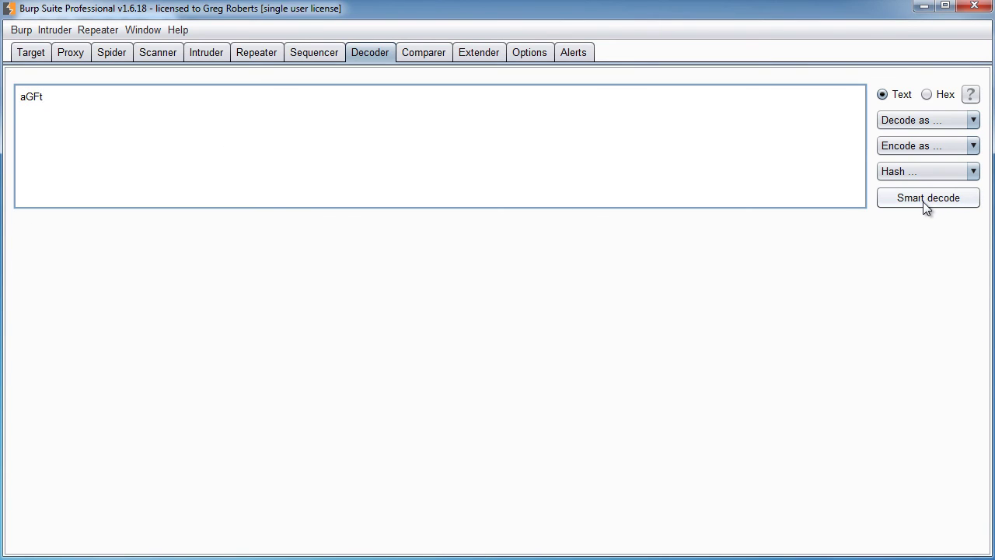
- Run Smart decode on the input string "aGFt" again and decode the same string explicitly as Base64
left_click(923, 204)
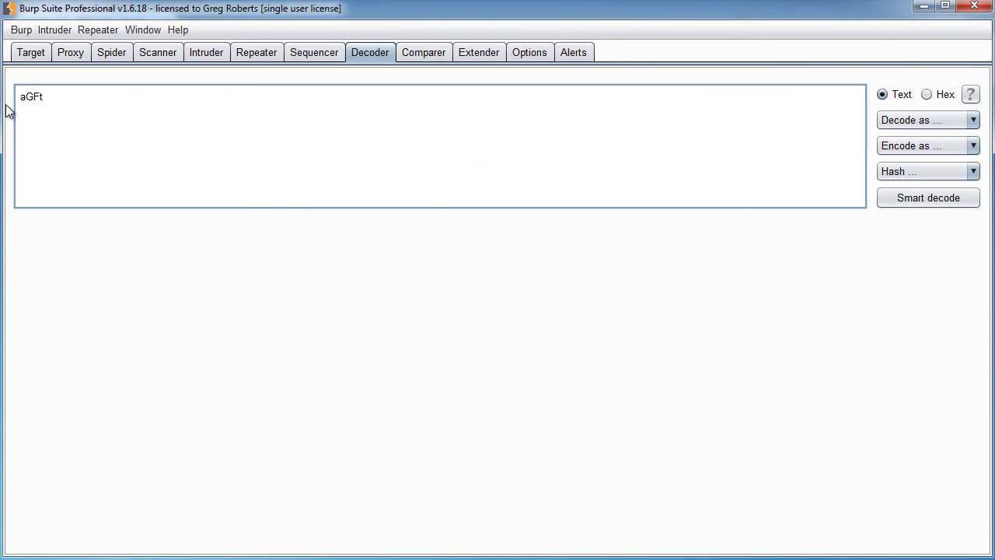
left_click_drag(60, 99, 20, 96)
left_click(82, 106)
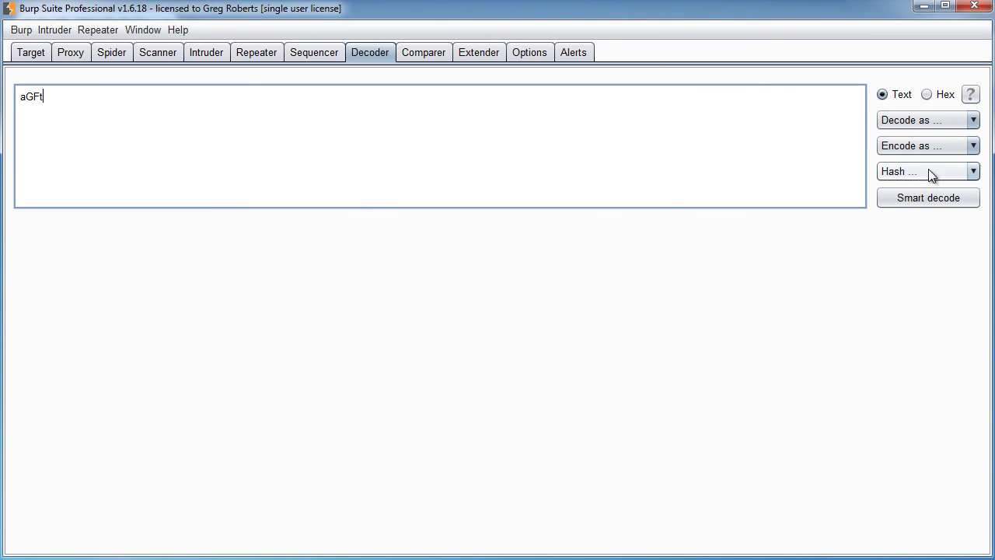
left_click(937, 121)
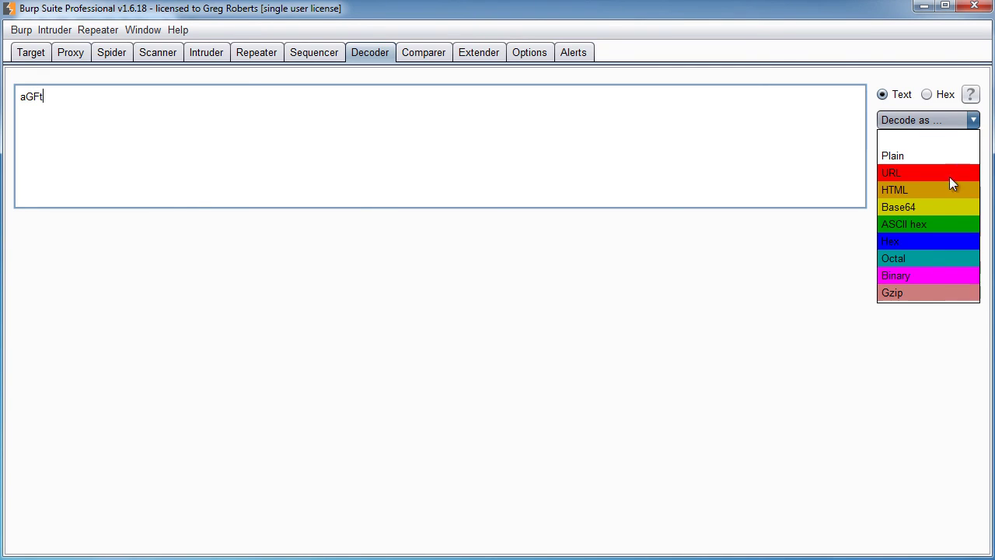
left_click(908, 208)
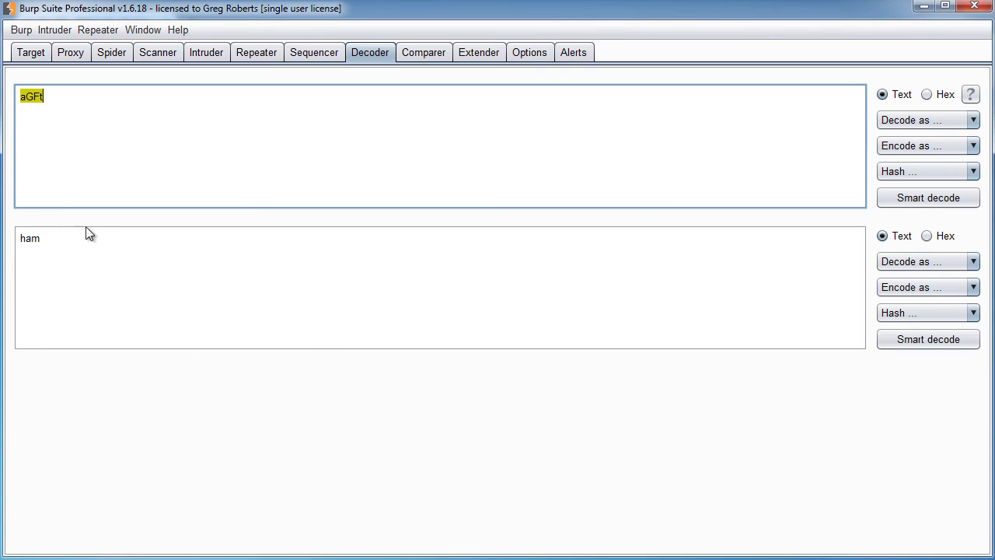
- Highlight the decoded text and compare it with the Base64-encoded input string above it
left_click(31, 246)
key("shift+Home")
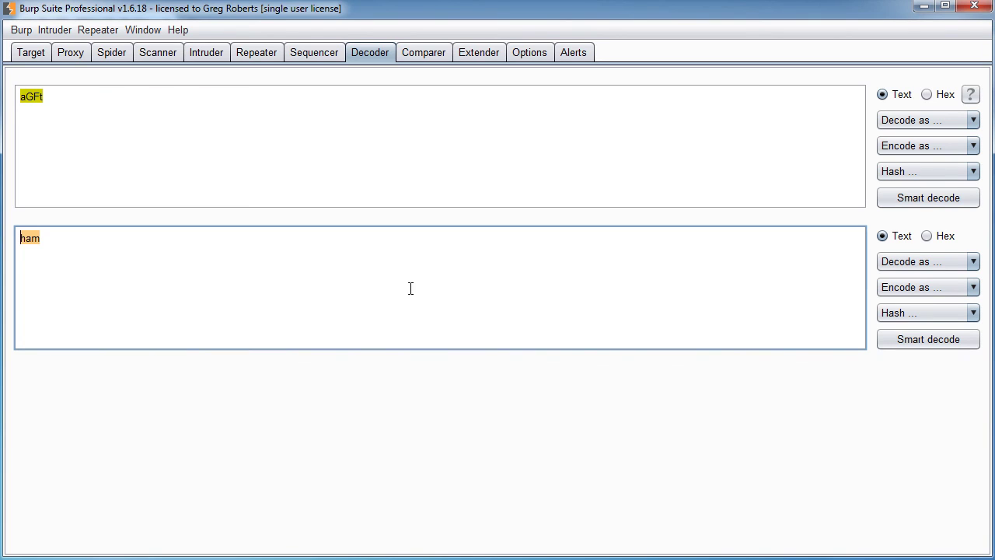
left_click(50, 97)
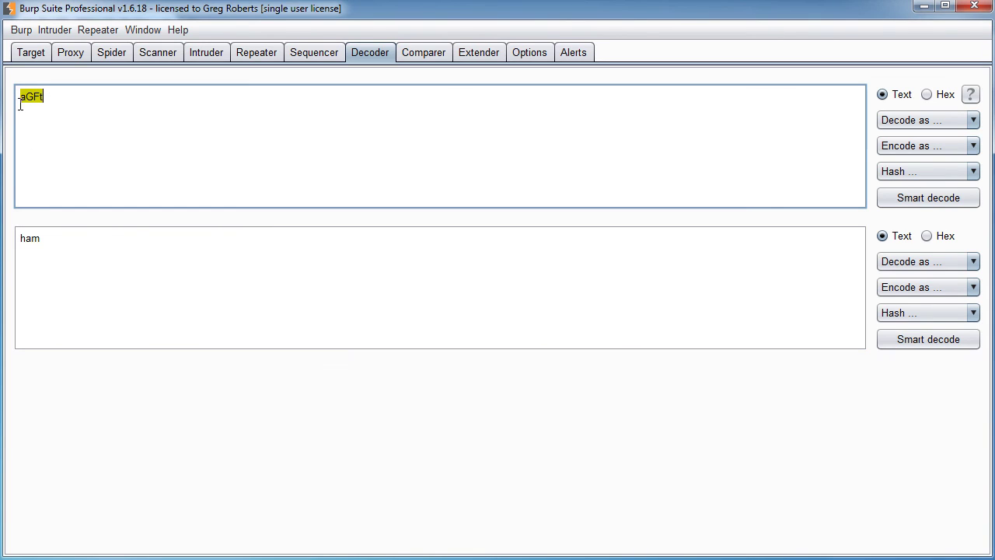
left_click(197, 263)
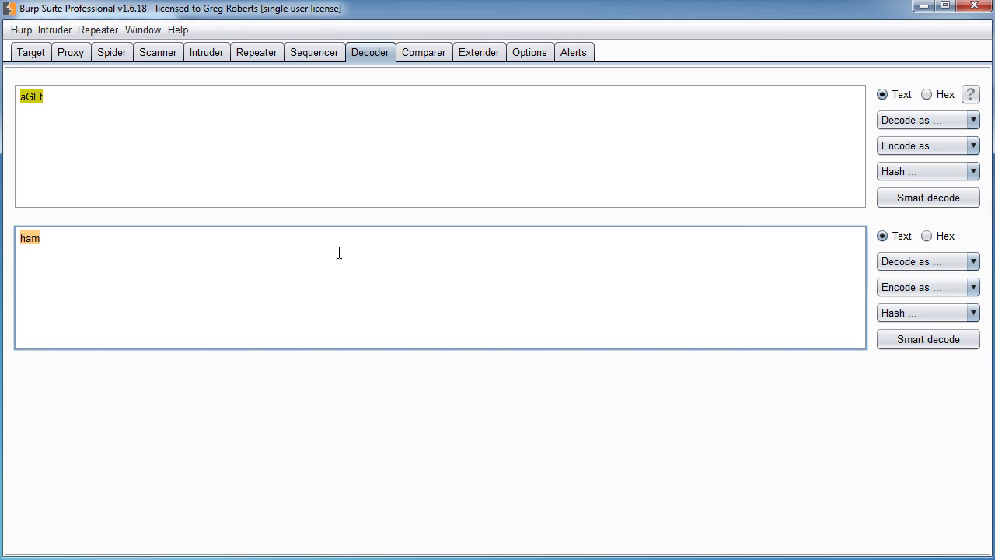